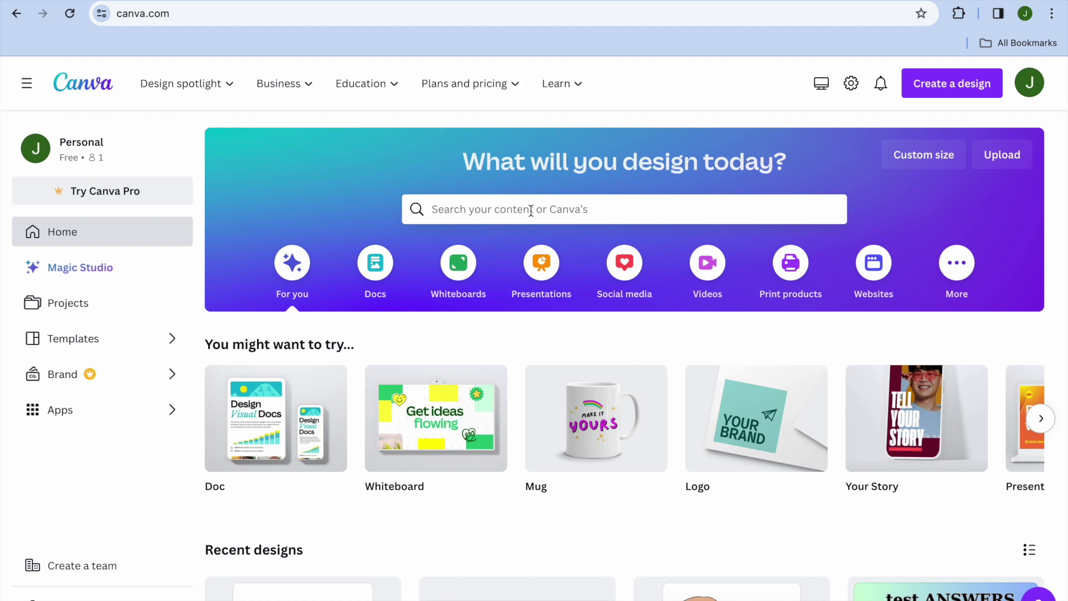
# Create a blank video design from the Videos category on the home page.
pyautogui.click(711, 267)
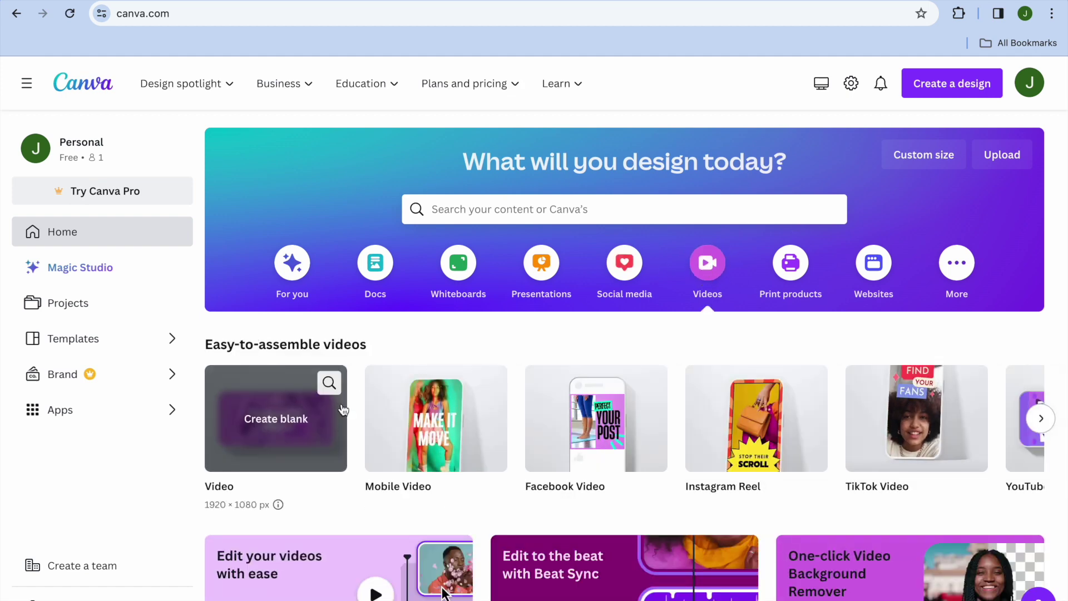
pyautogui.moveTo(276, 418)
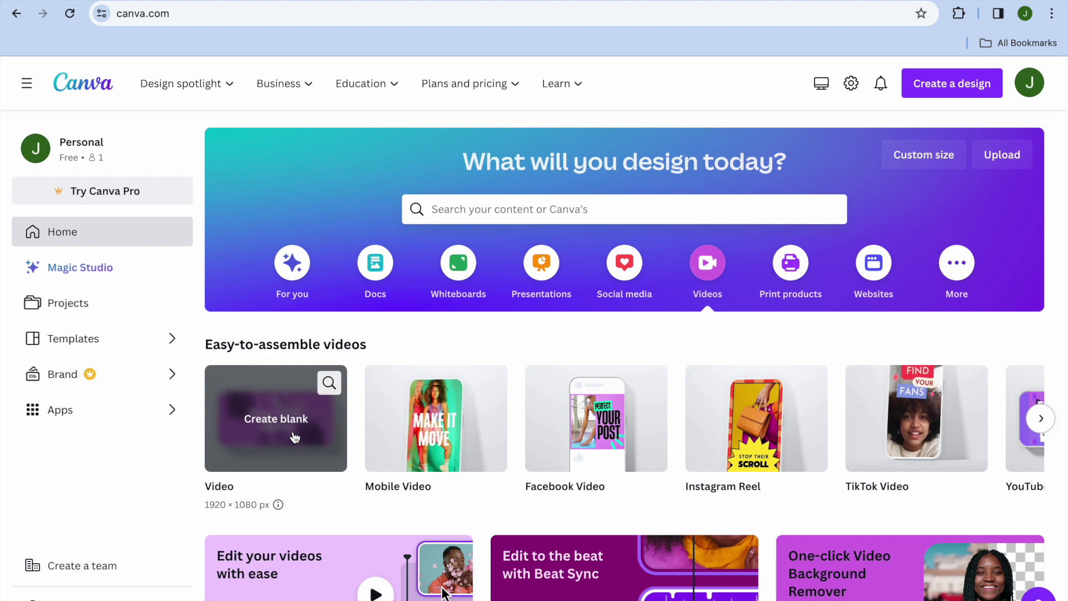
pyautogui.click(295, 437)
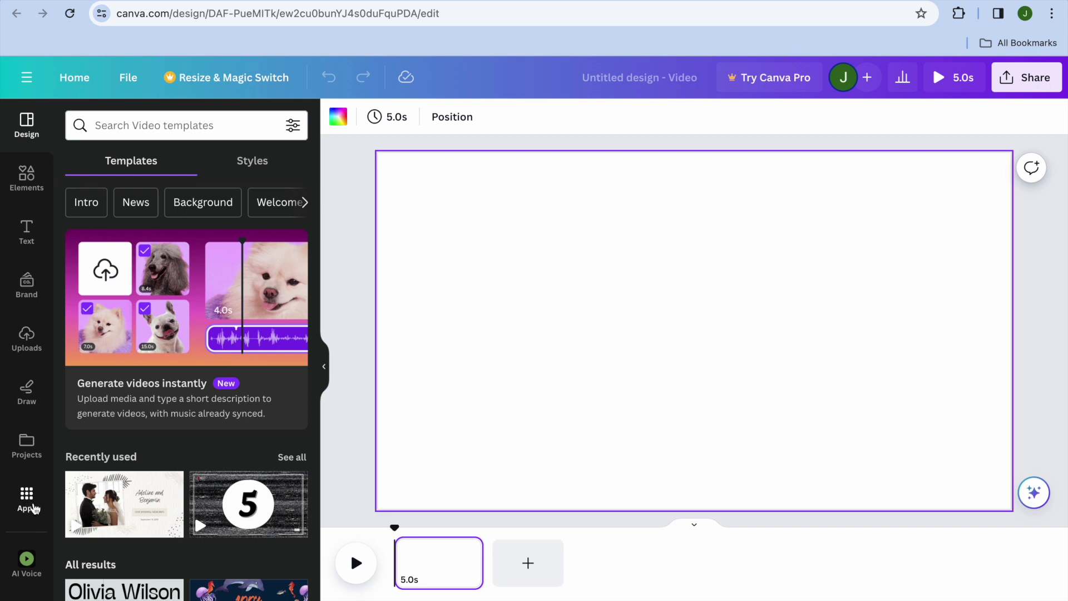
# Search the Apps panel for 'Text to Speech' using the suggestion from typing 'te'.
pyautogui.click(27, 498)
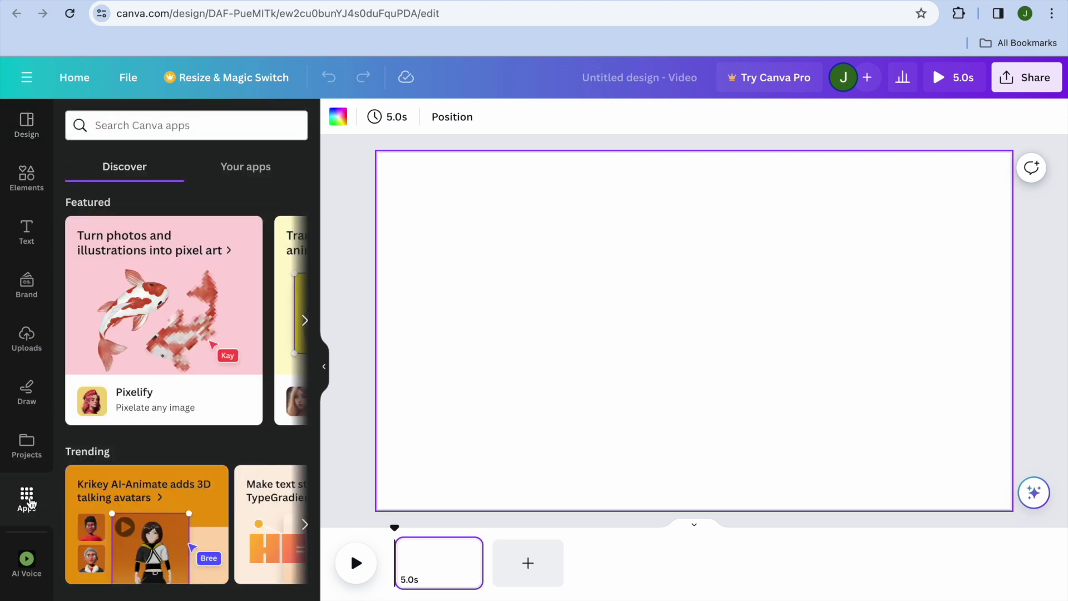
pyautogui.click(174, 125)
pyautogui.click(174, 128)
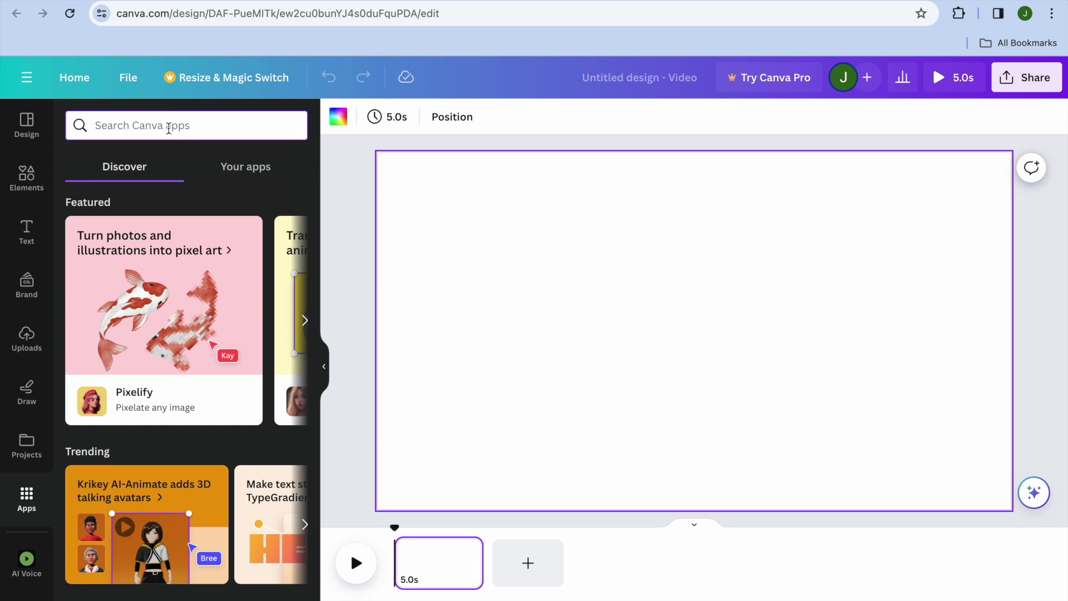
pyautogui.write('te')
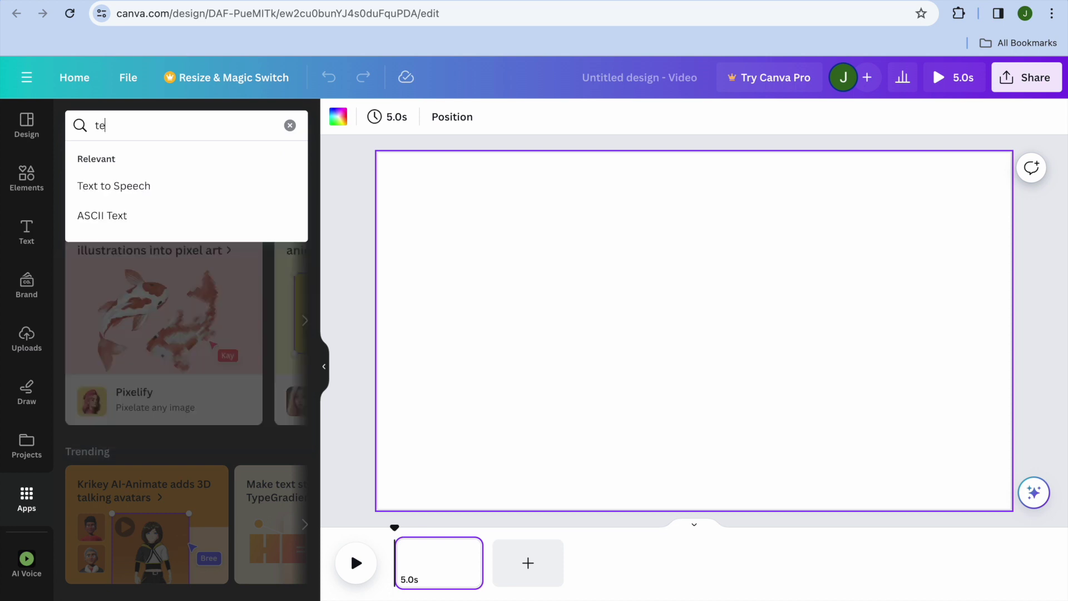
pyautogui.click(113, 186)
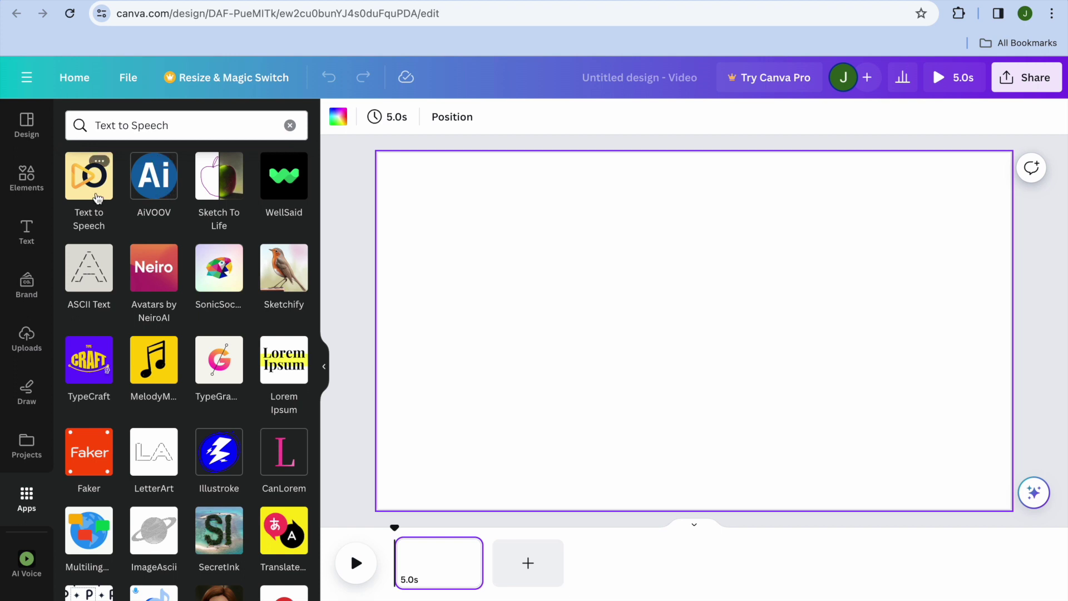
# Open Text to Speech and replace the sample greeting with a short self-introduction.
pyautogui.click(98, 198)
pyautogui.write('Hello, nice to meet you!')
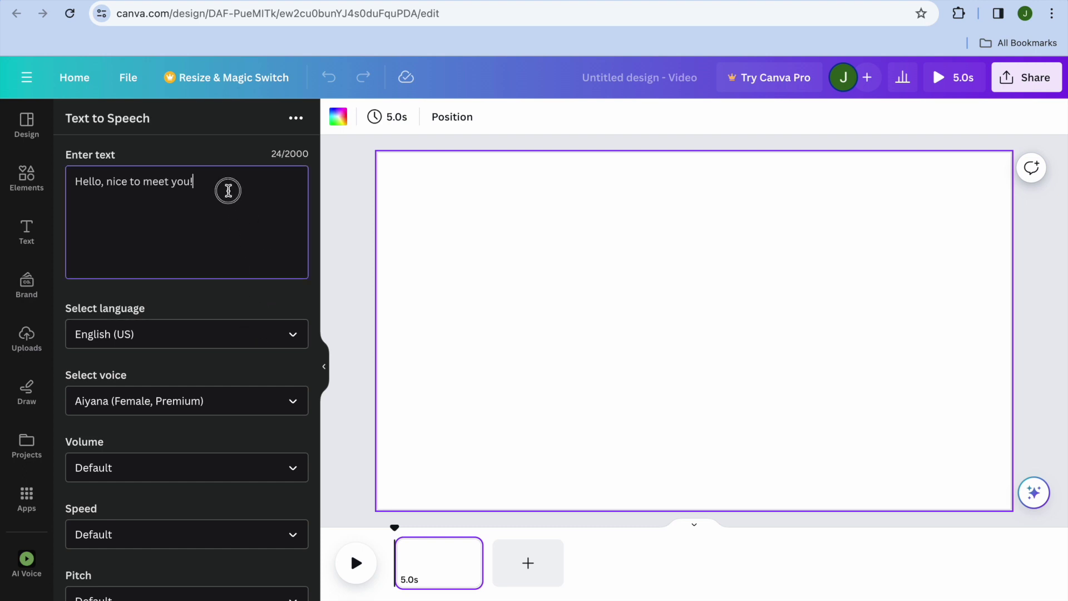
pyautogui.moveTo(228, 191); pyautogui.dragTo(68, 179)
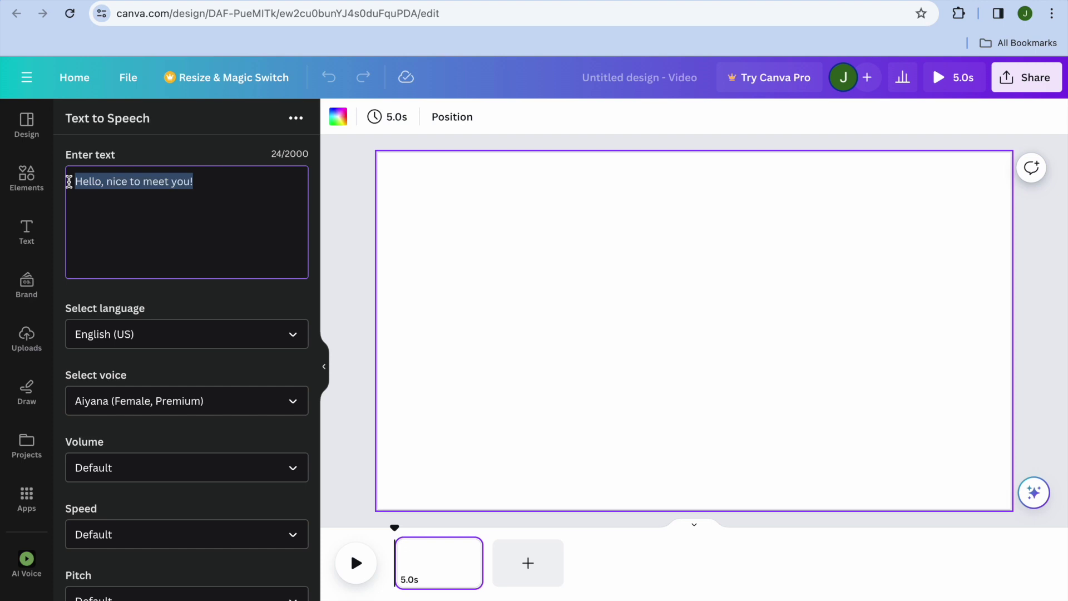
pyautogui.write('hi im j')
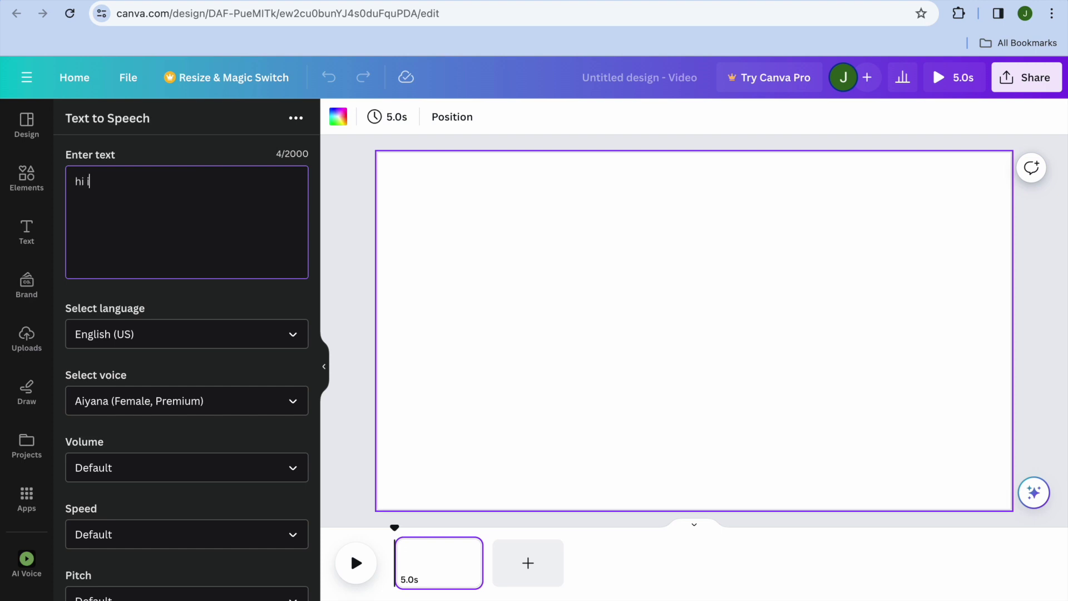
pyautogui.write('ason')
pyautogui.click(91, 181)
pyautogui.write("'")
pyautogui.click(275, 337)
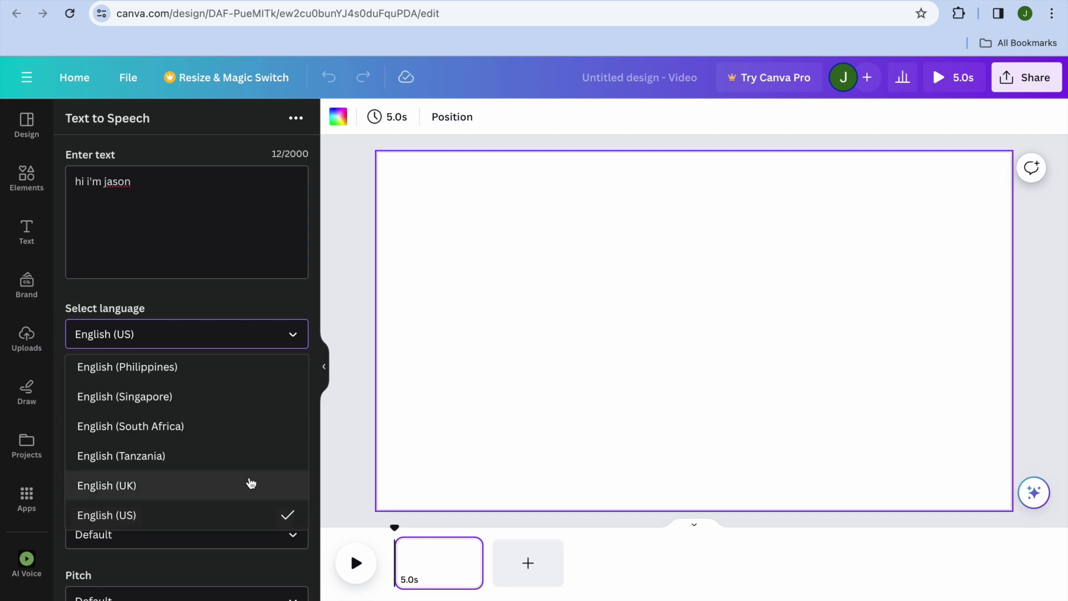
# Keep English (US) as the speech language with the Aiyana female voice.
pyautogui.click(309, 309)
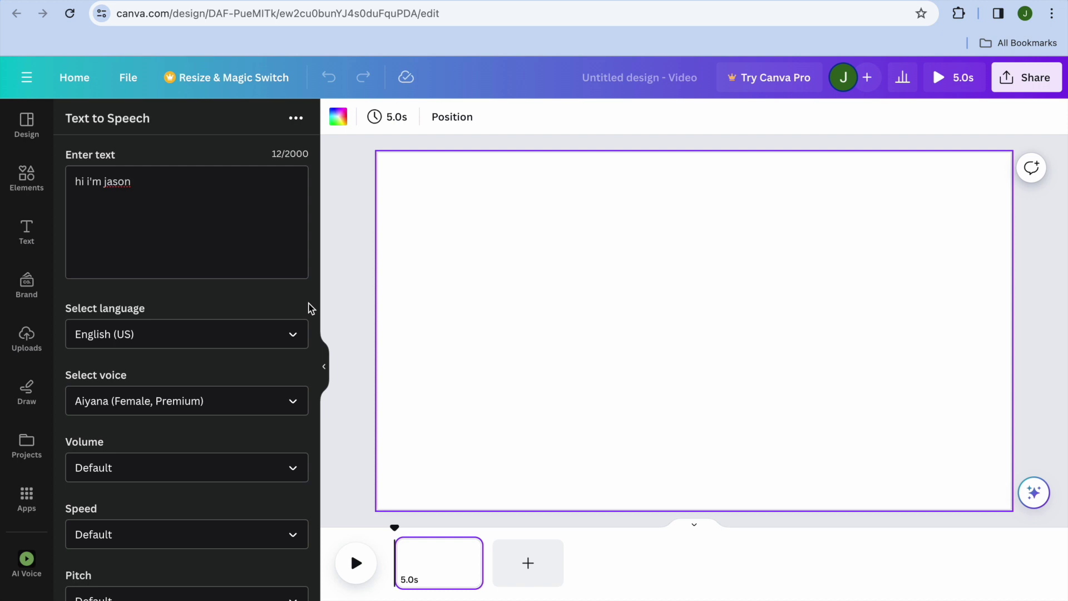
pyautogui.click(269, 408)
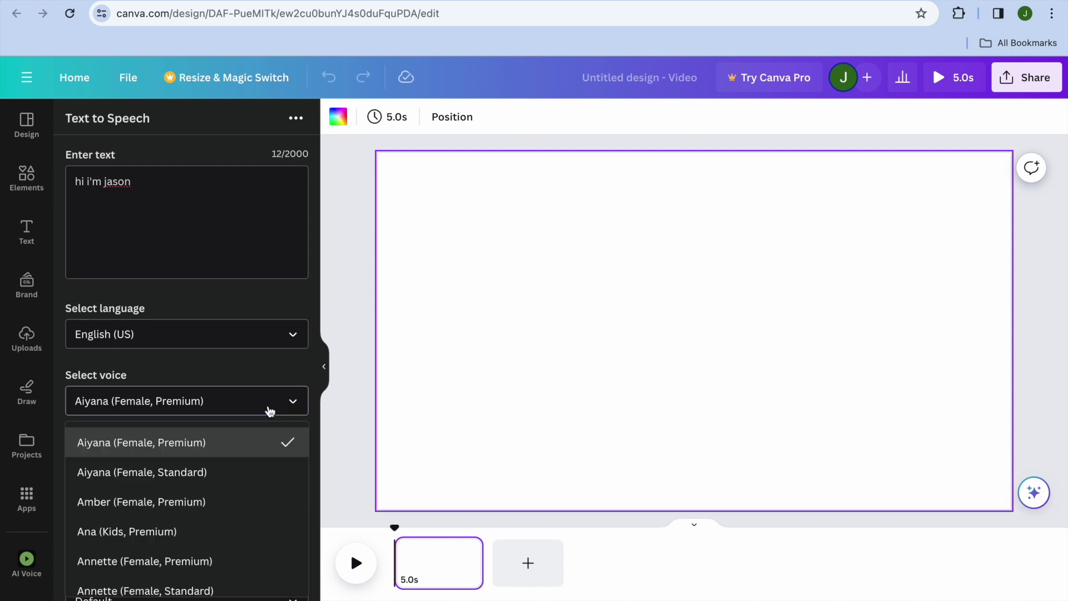
pyautogui.click(300, 327)
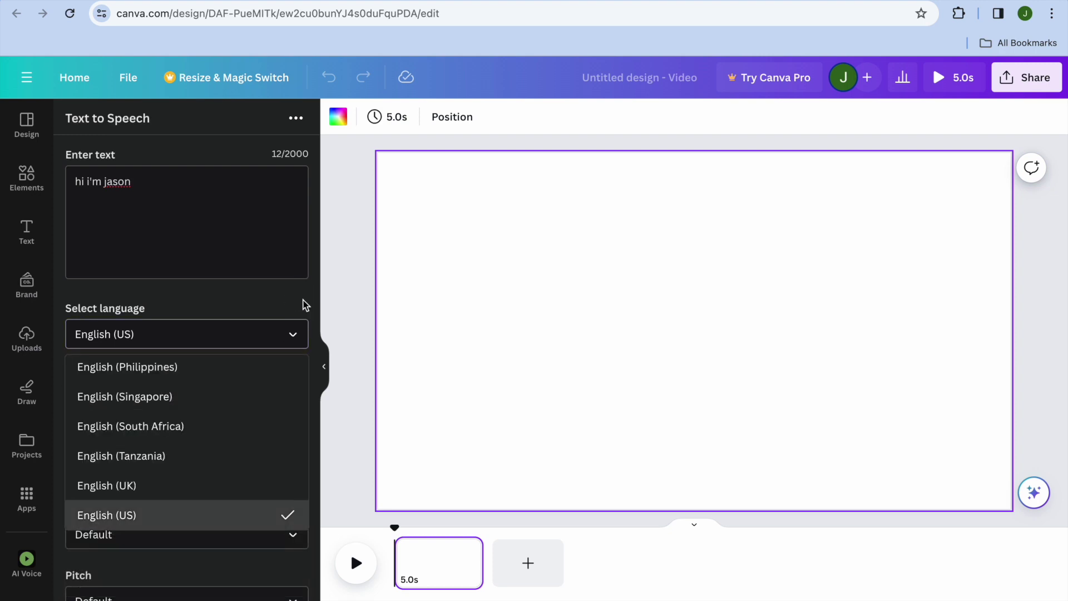
pyautogui.click(316, 295)
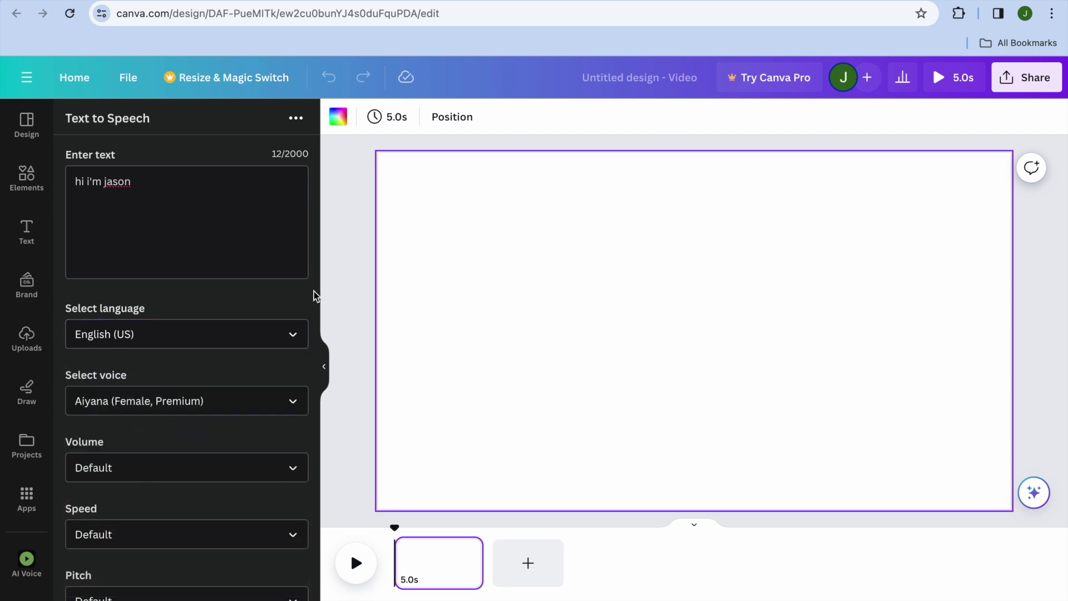
pyautogui.scroll(-4, 316, 294)
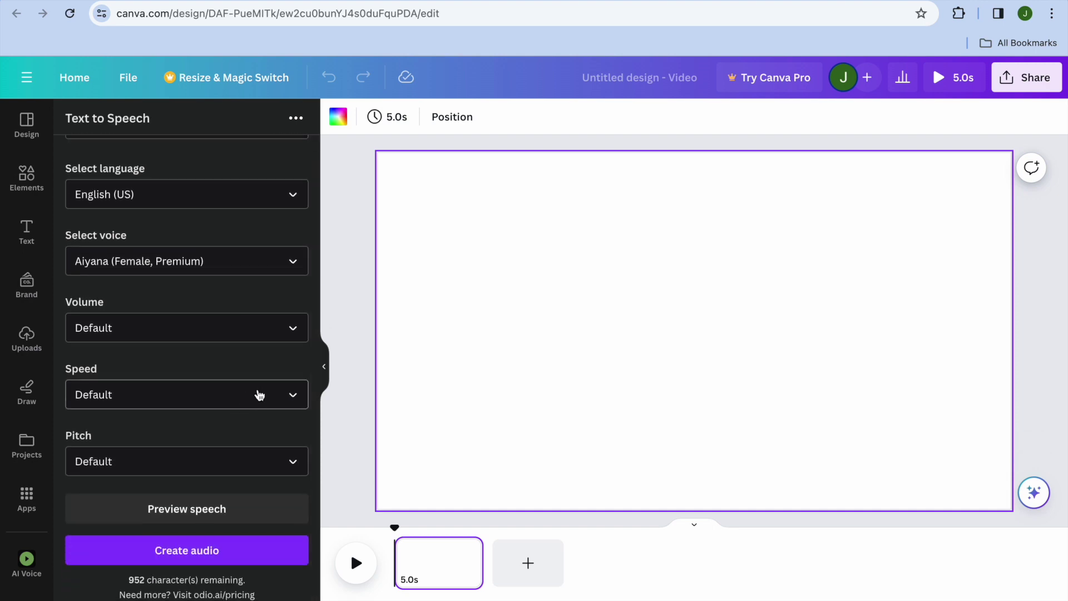
# Set speech speed to Medium, keep Default volume, and preview the speech.
pyautogui.click(261, 399)
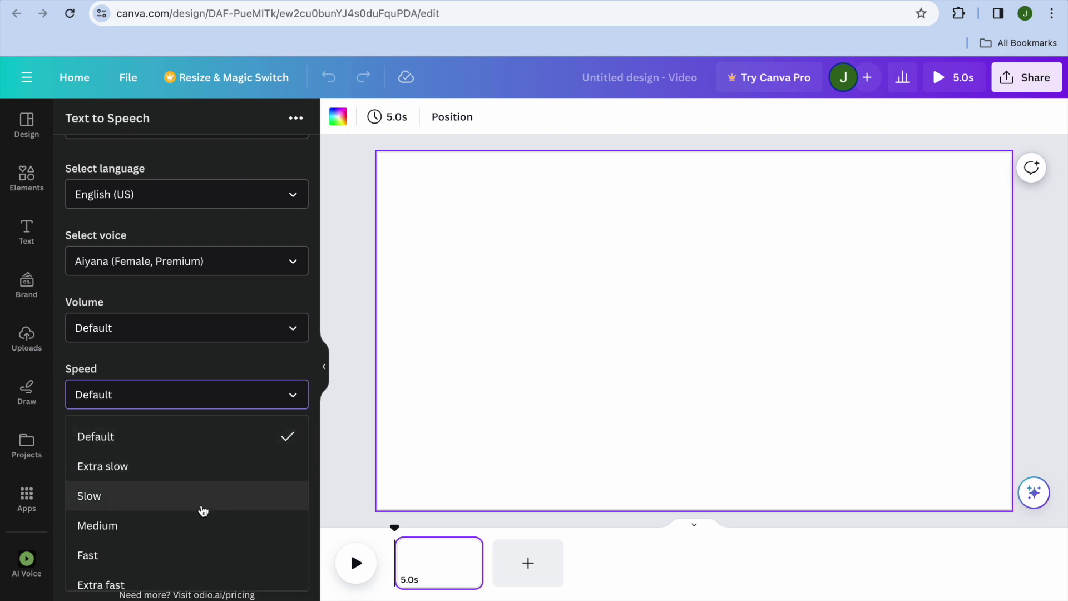
pyautogui.click(188, 527)
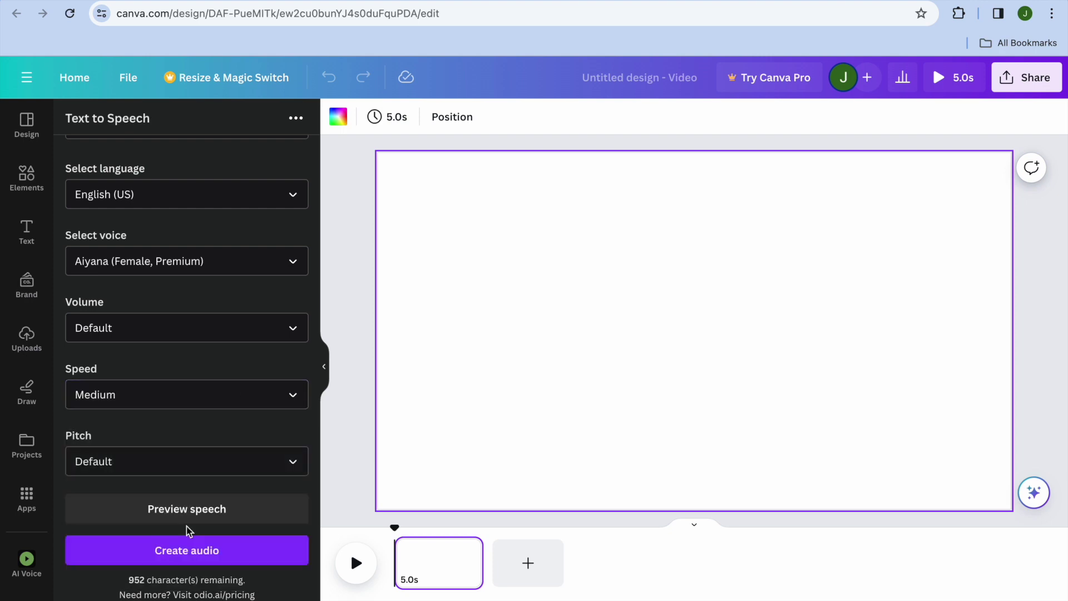
pyautogui.click(284, 321)
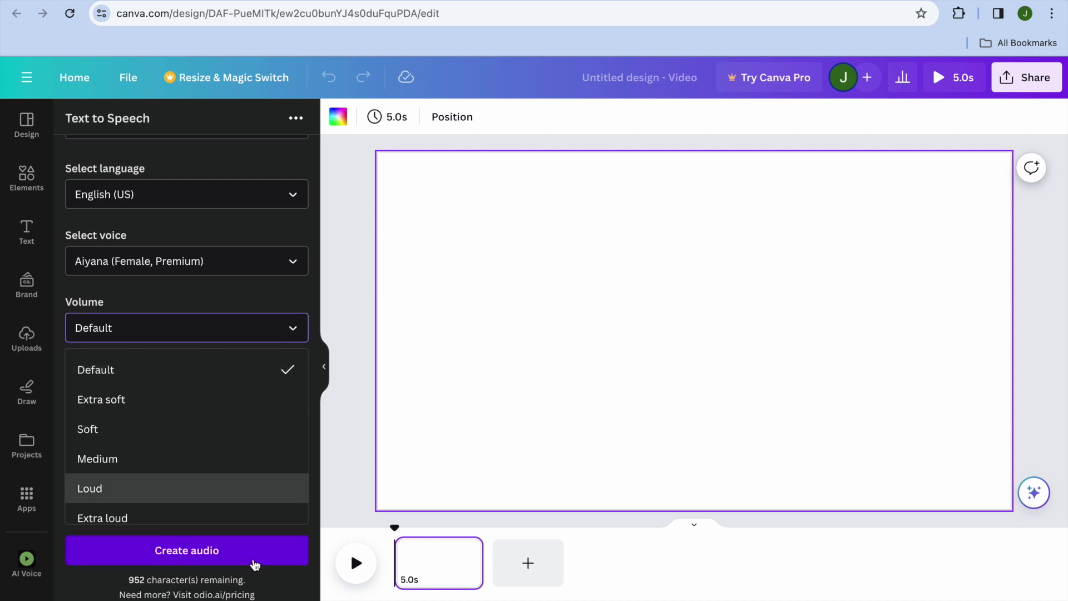
pyautogui.click(315, 513)
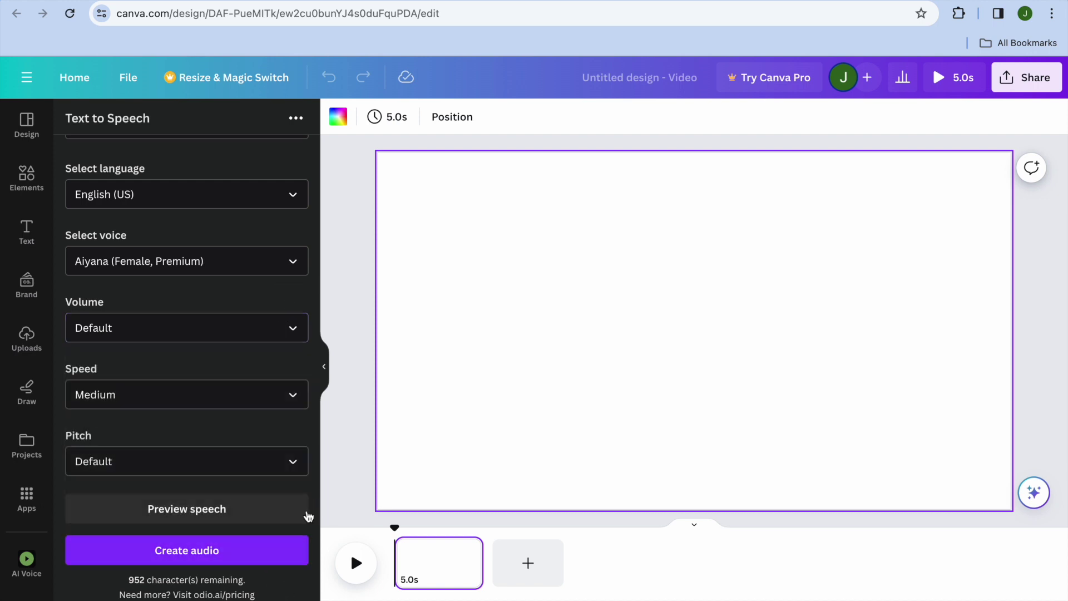
pyautogui.click(236, 518)
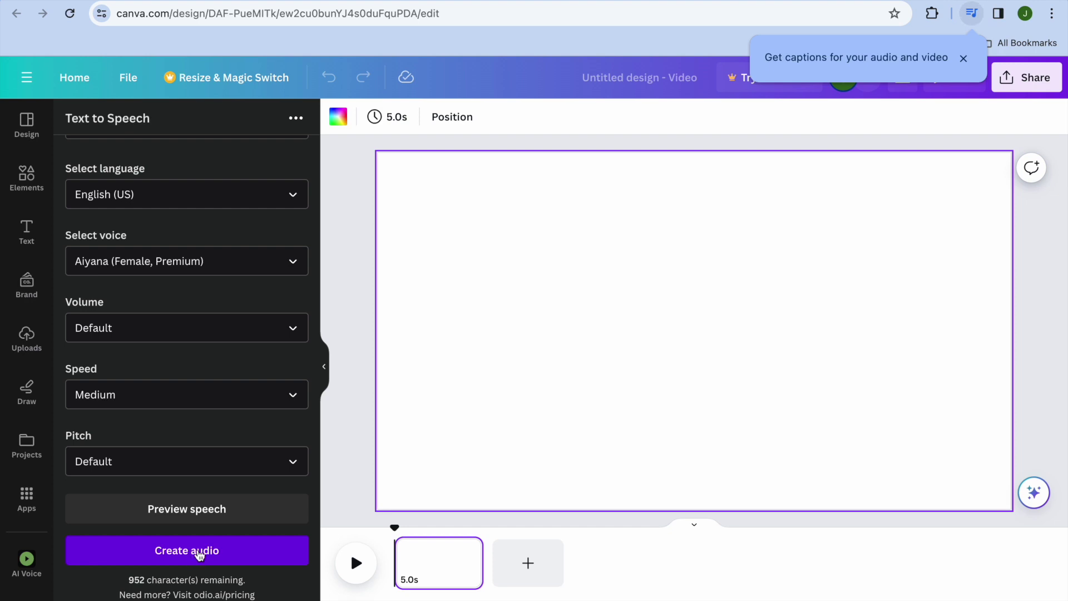
# Generate the speech as an audio clip on the timeline and play it back.
pyautogui.click(197, 557)
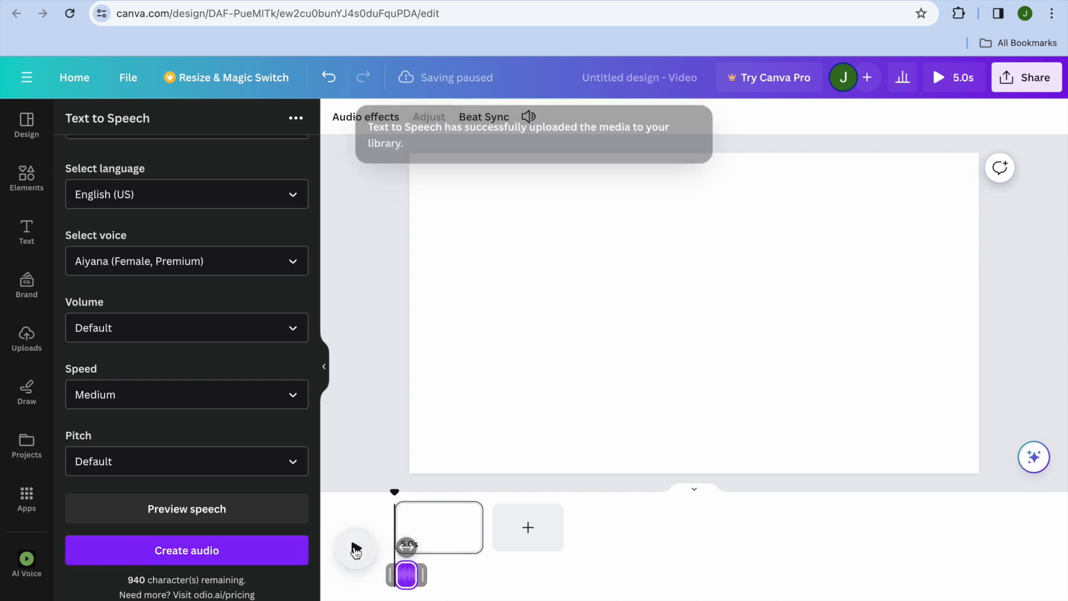
pyautogui.click(357, 548)
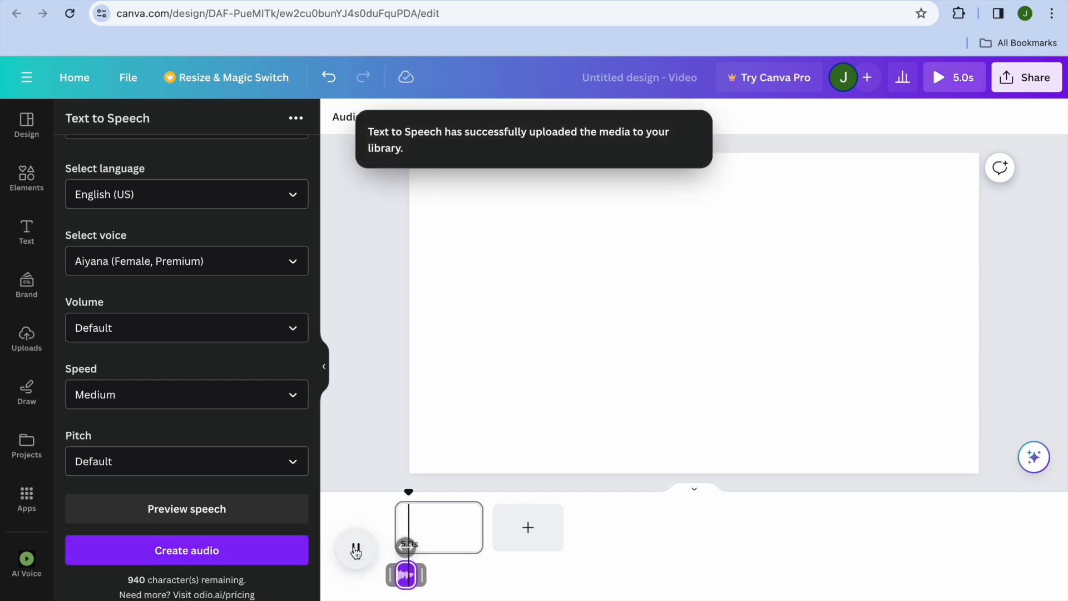
pyautogui.click(357, 550)
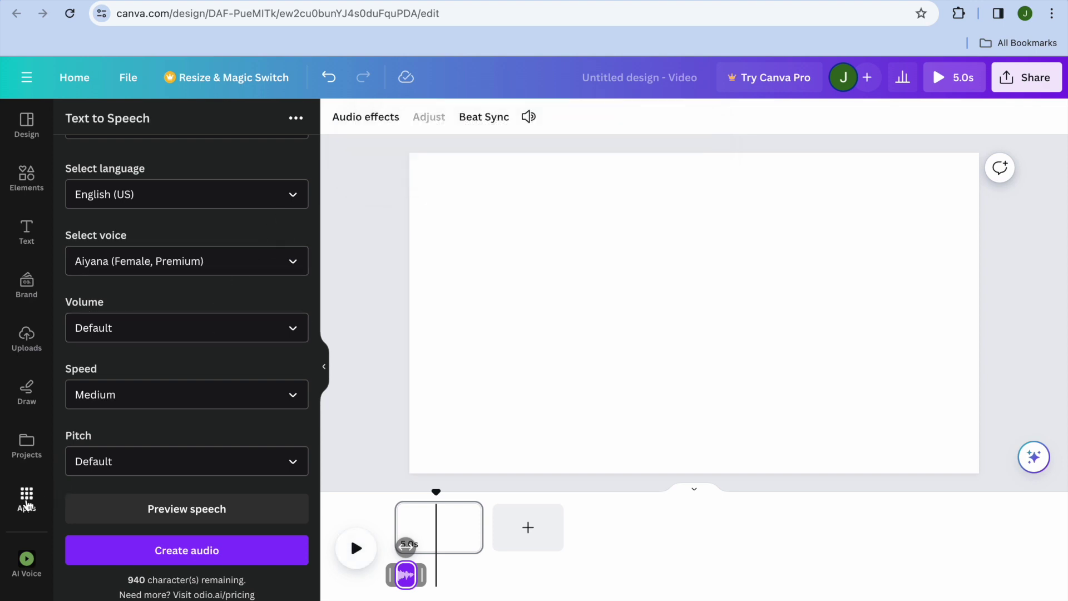
pyautogui.click(26, 498)
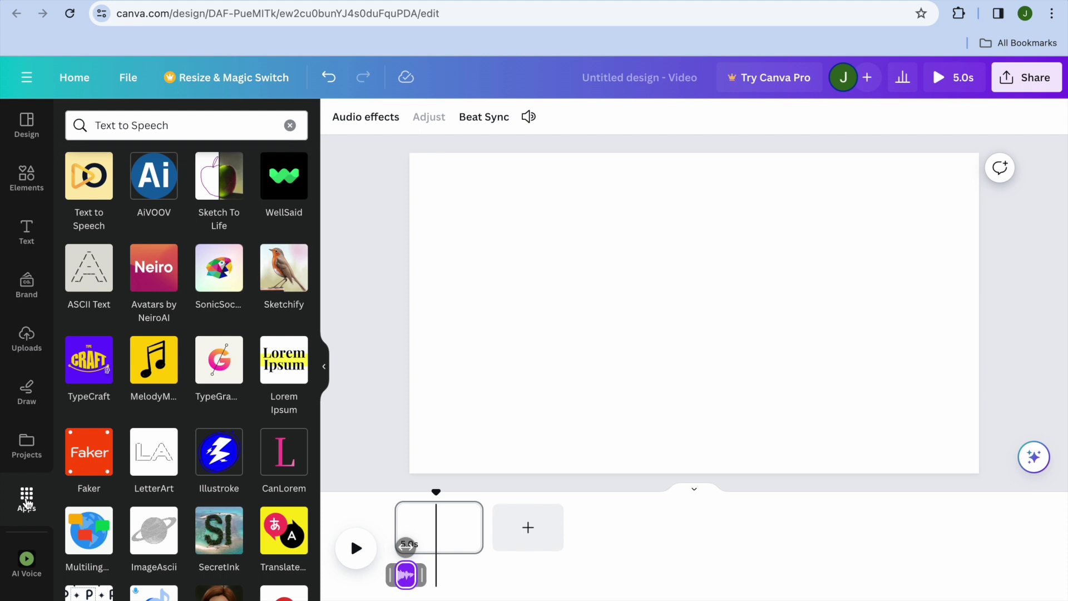
pyautogui.click(153, 184)
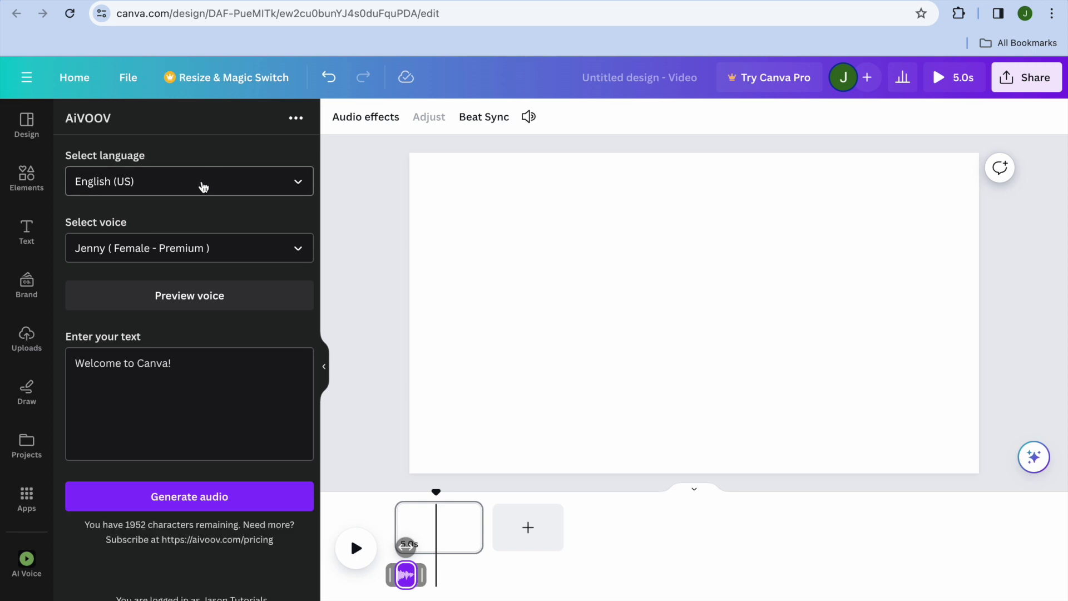
pyautogui.click(203, 184)
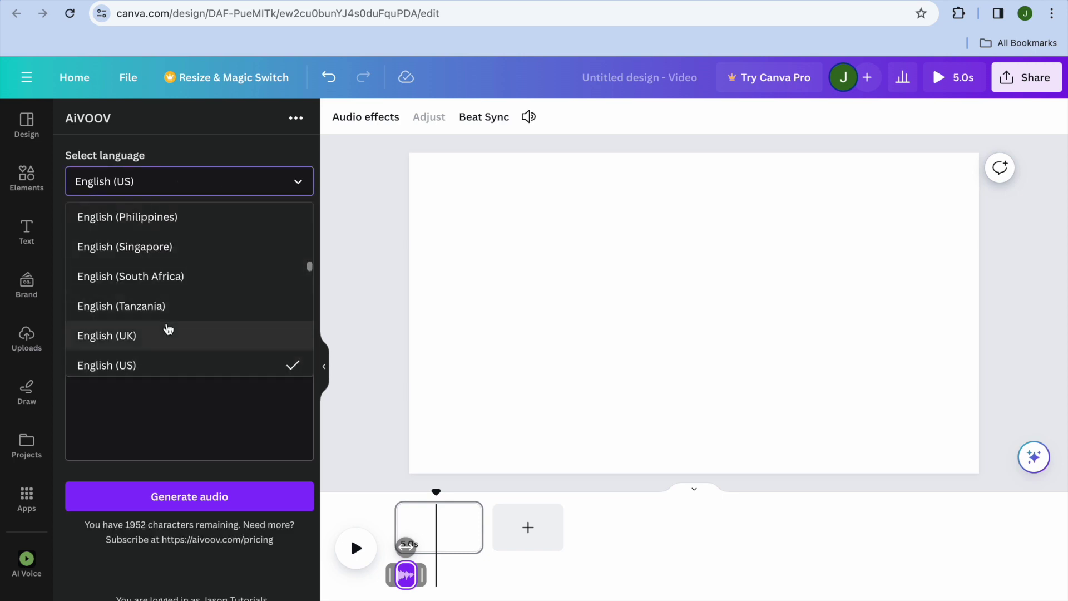
pyautogui.click(159, 332)
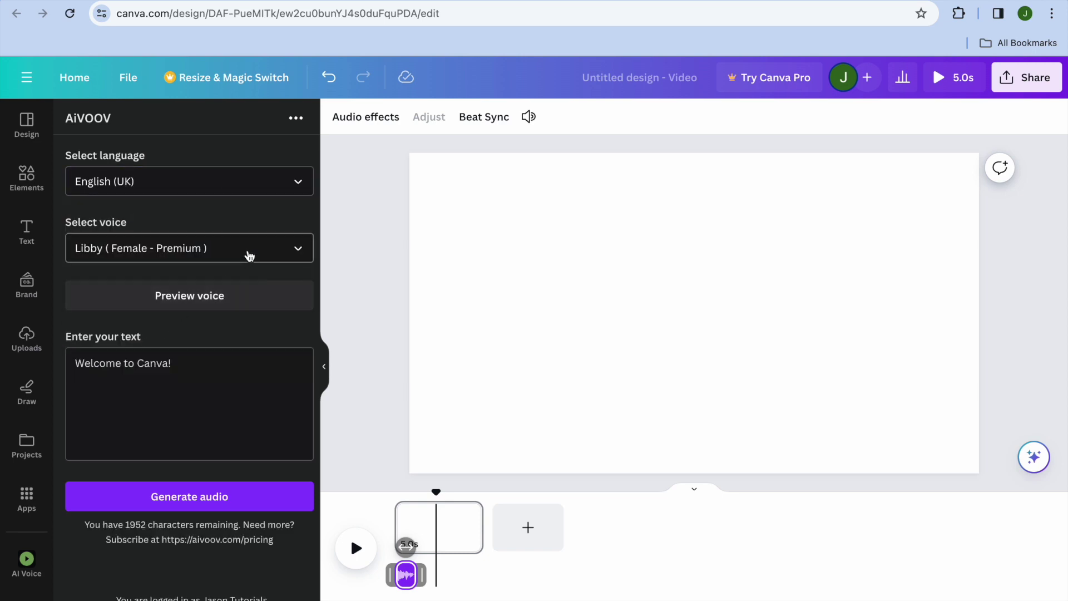
pyautogui.click(249, 255)
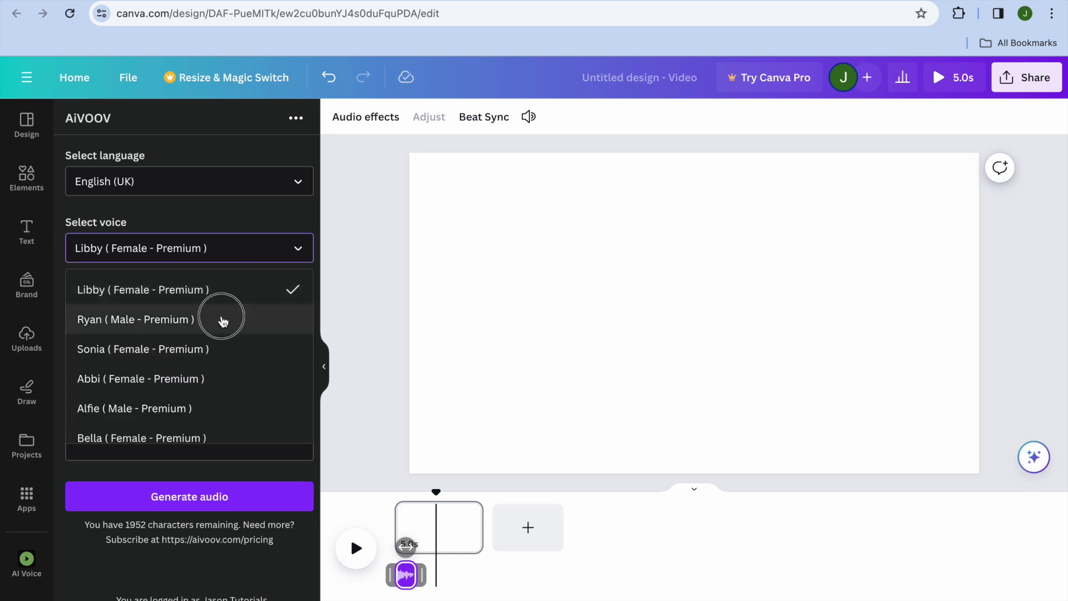
pyautogui.click(223, 320)
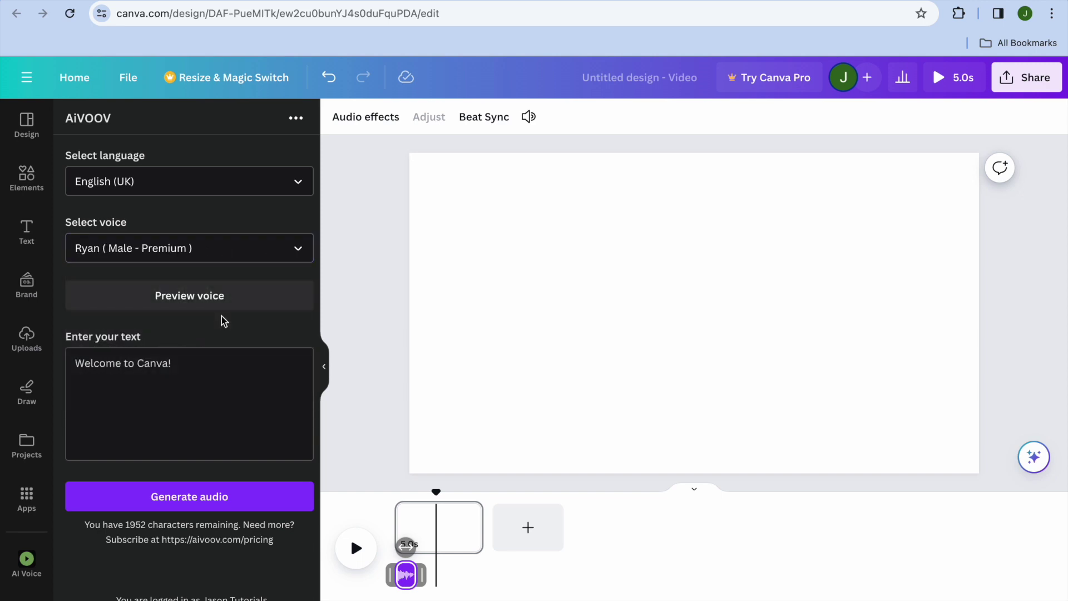
pyautogui.click(234, 297)
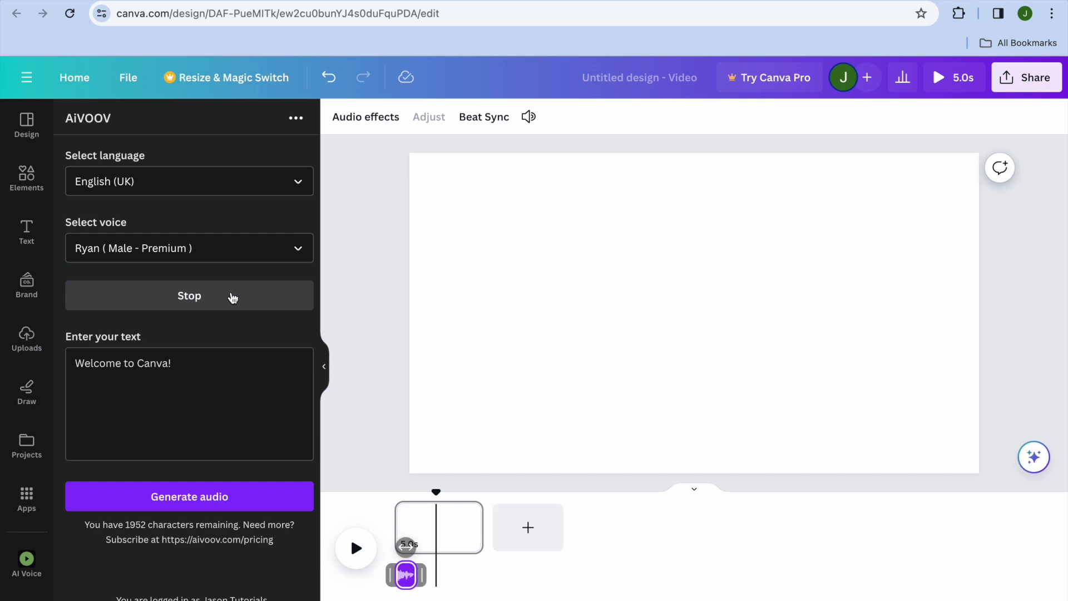
pyautogui.click(199, 361)
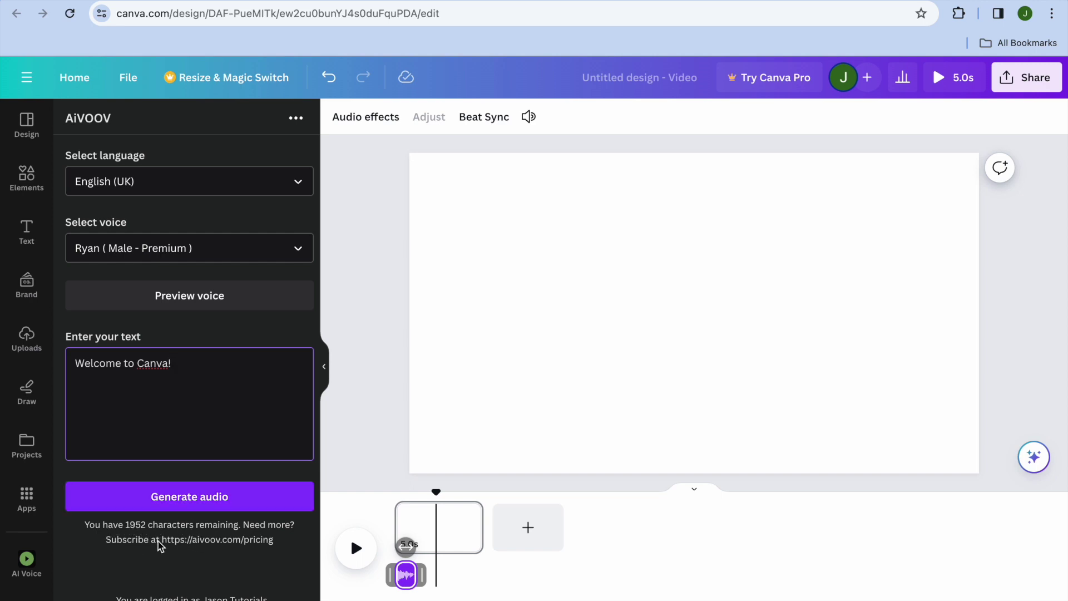
pyautogui.click(25, 494)
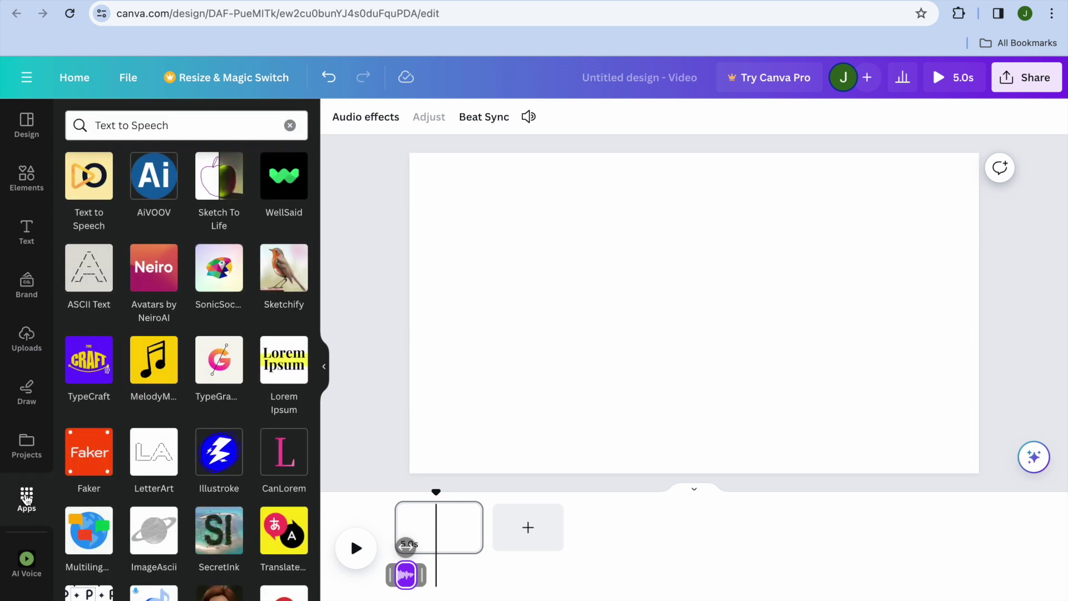
# In WellSaid, preview the Wade C., Ramona J. and Ava M. voices, then list all voices.
pyautogui.moveTo(284, 177)
pyautogui.click(285, 180)
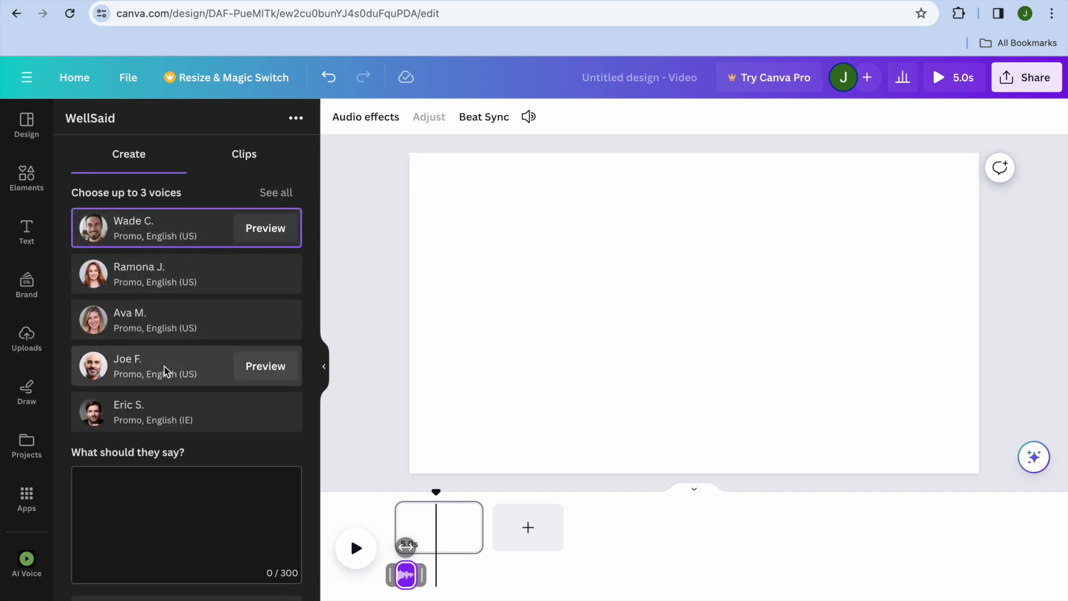
pyautogui.moveTo(185, 228)
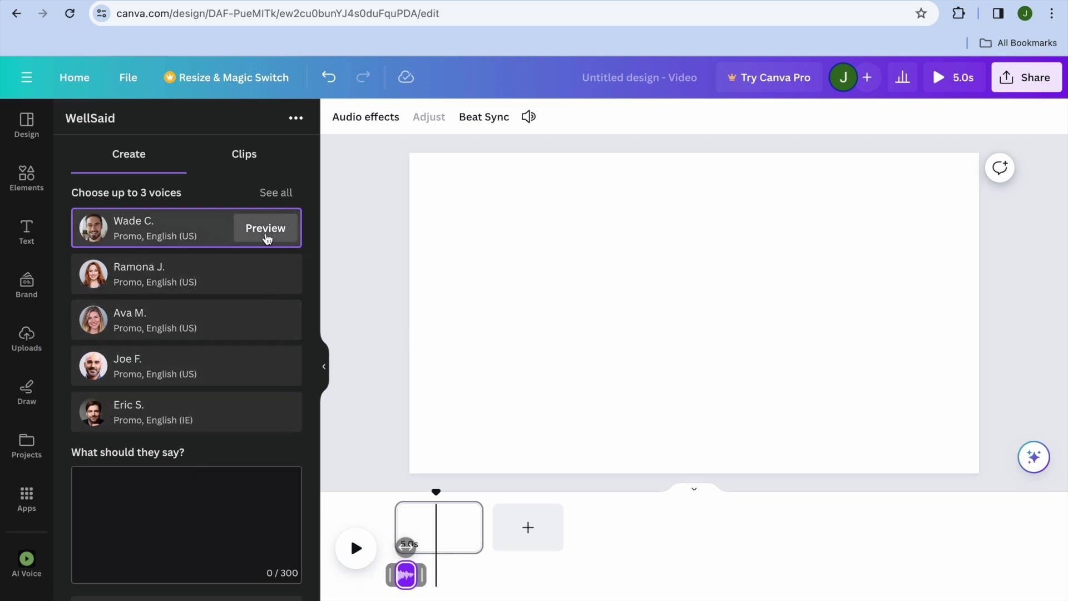
pyautogui.click(267, 237)
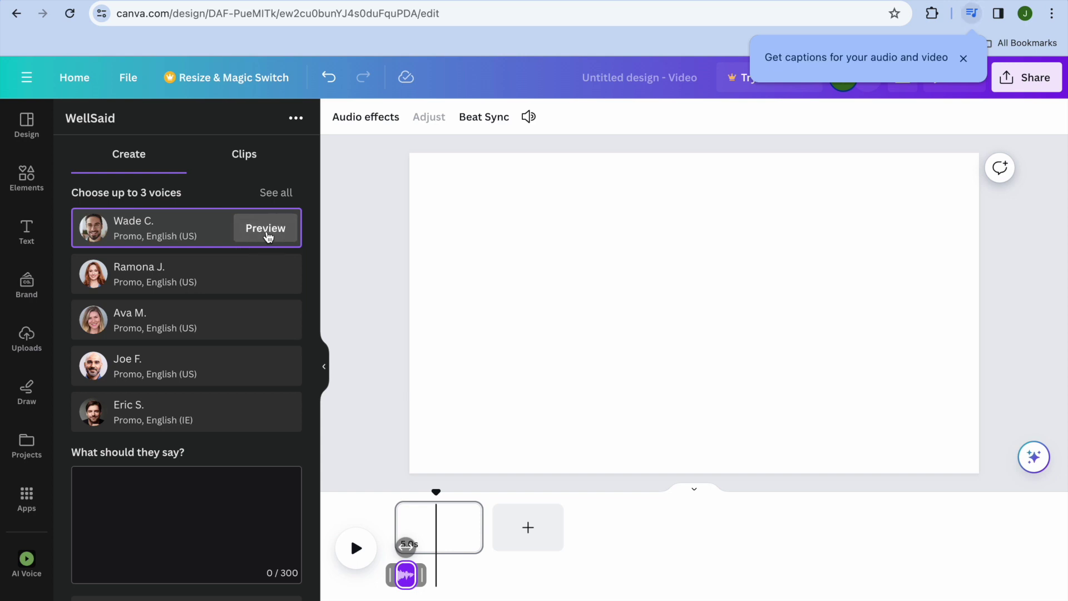
pyautogui.click(261, 276)
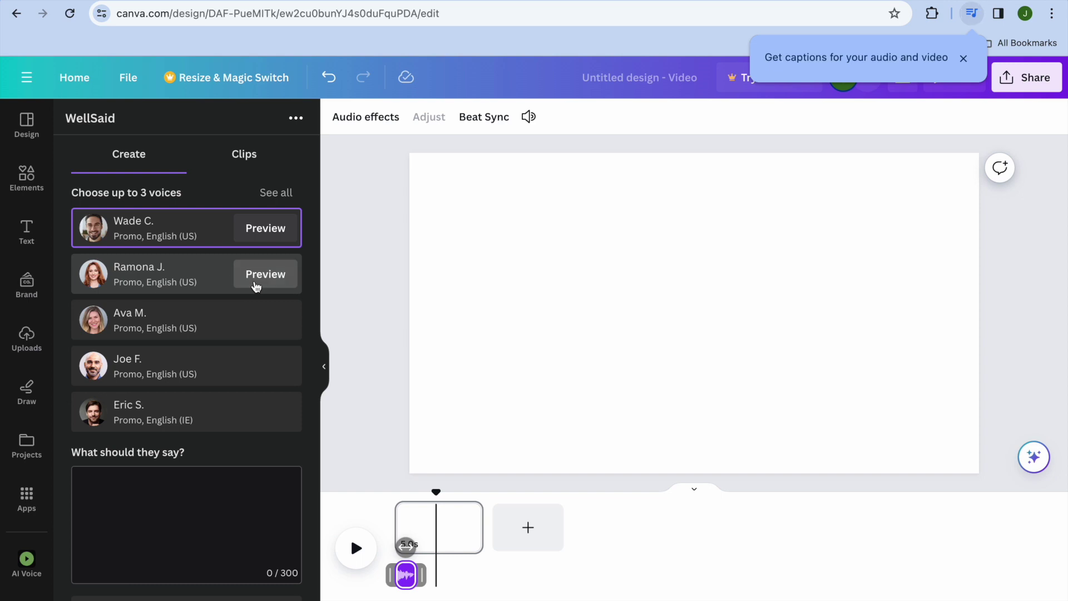
pyautogui.click(257, 321)
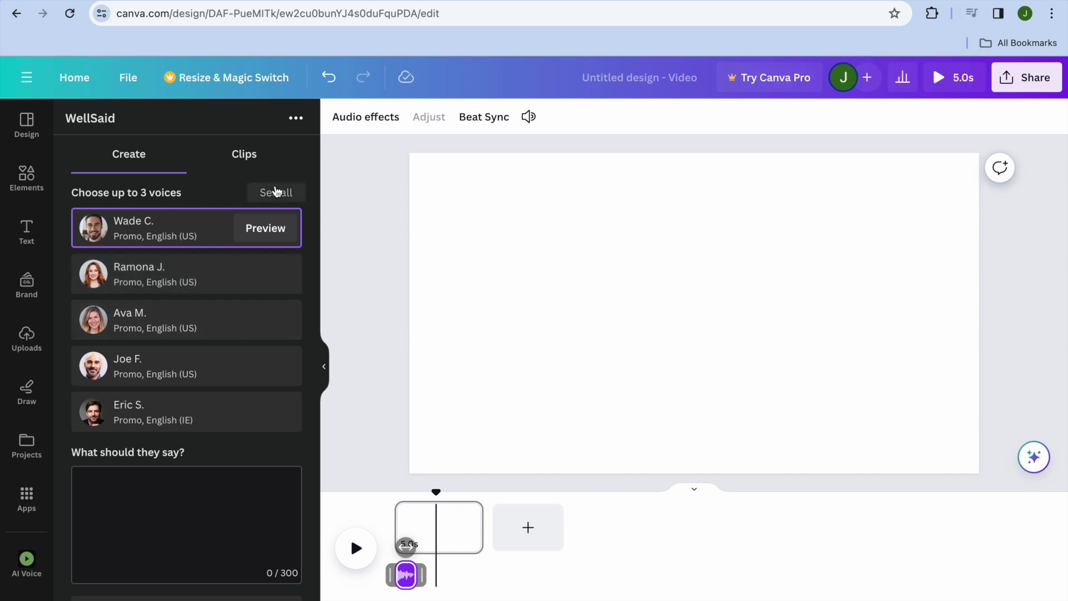
pyautogui.click(276, 193)
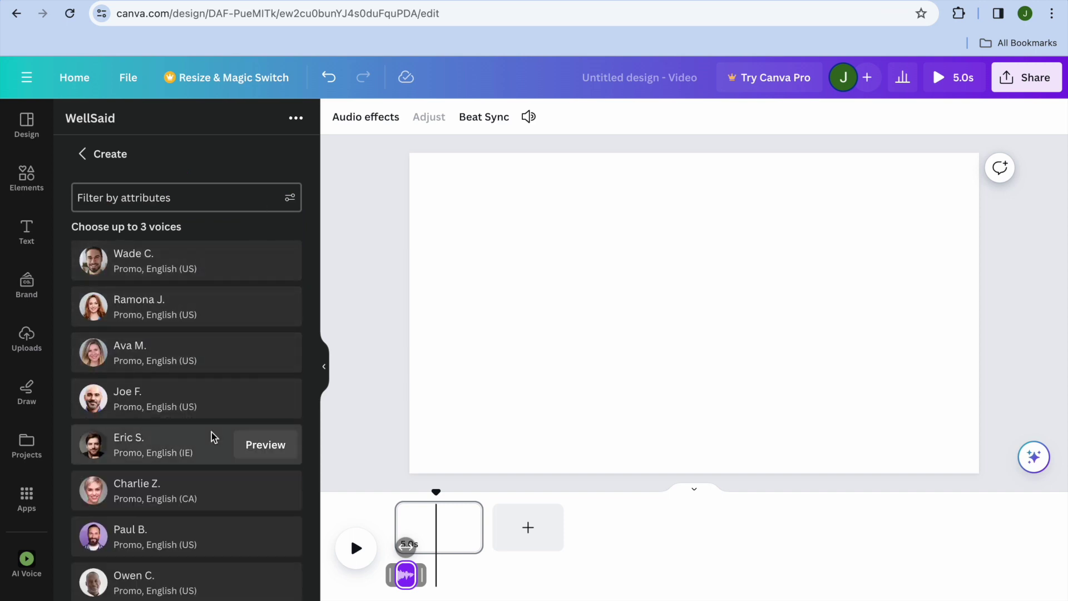
# Return to WellSaid's Create view and check its saved welcome clips.
pyautogui.click(84, 154)
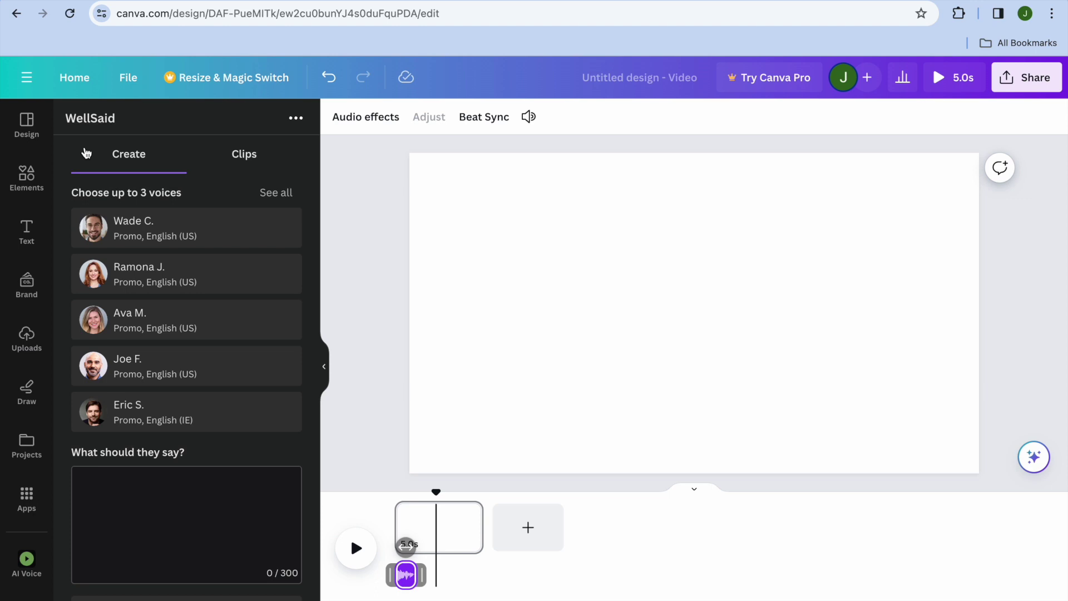
pyautogui.click(160, 499)
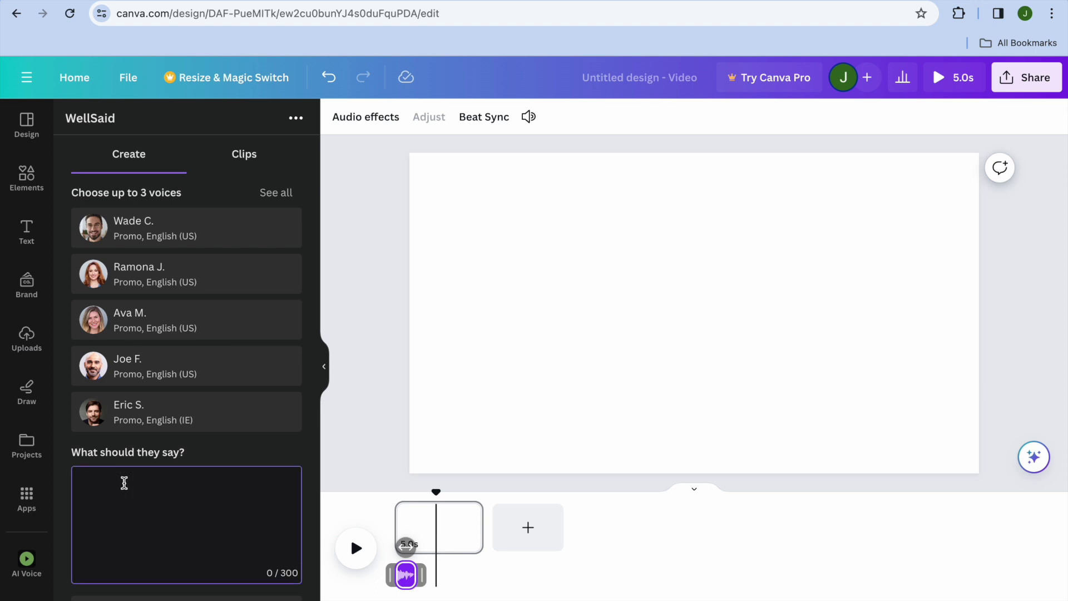
pyautogui.click(244, 153)
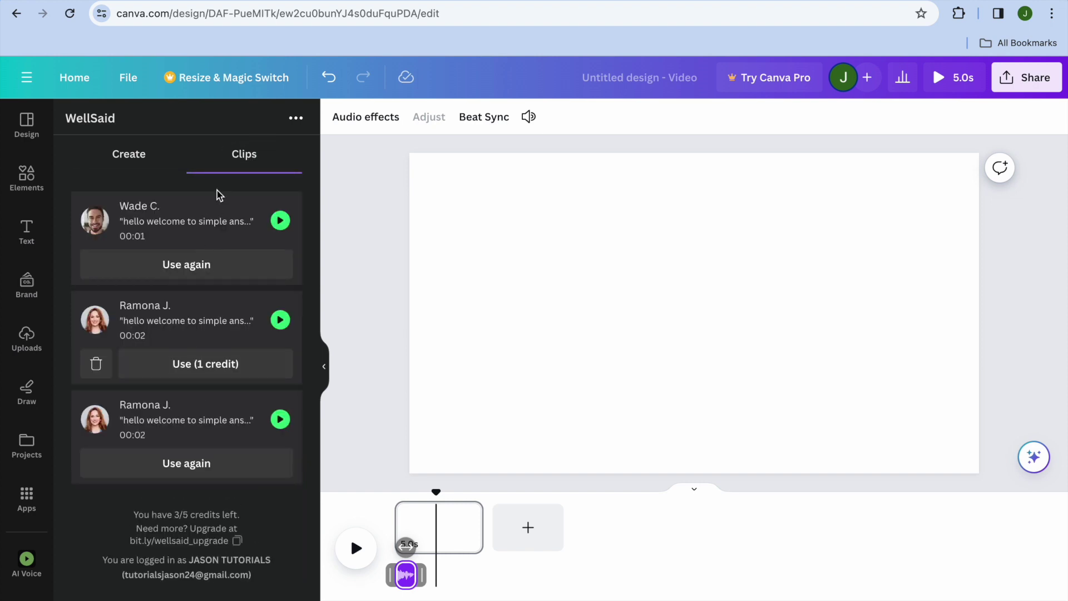
pyautogui.click(280, 220)
pyautogui.click(26, 559)
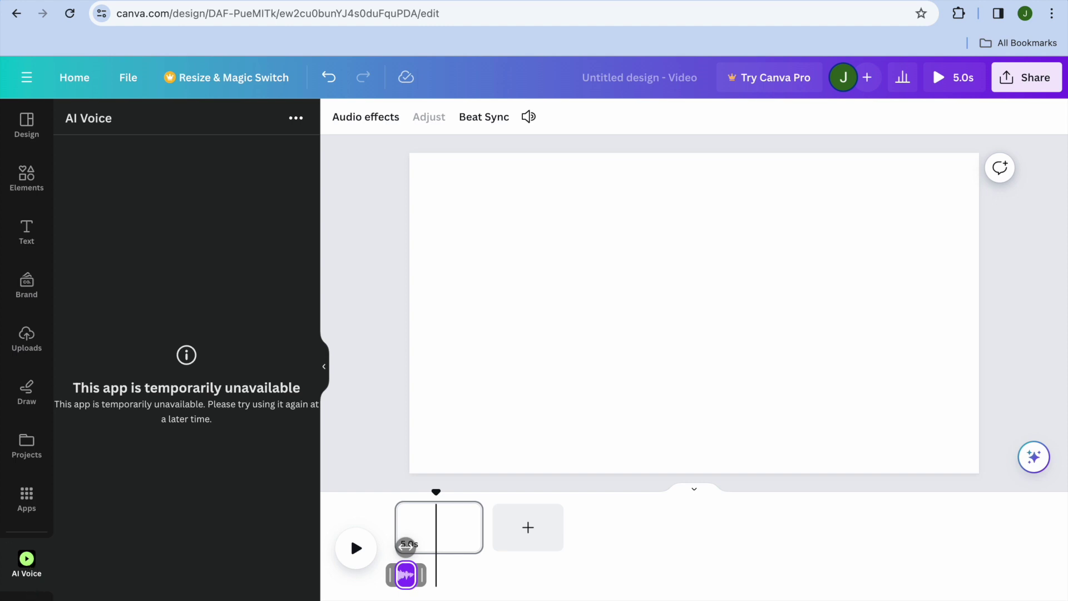
# Look at Murf AI's workspace picker and the Text to Speech app, ending on Apps results.
pyautogui.click(27, 596)
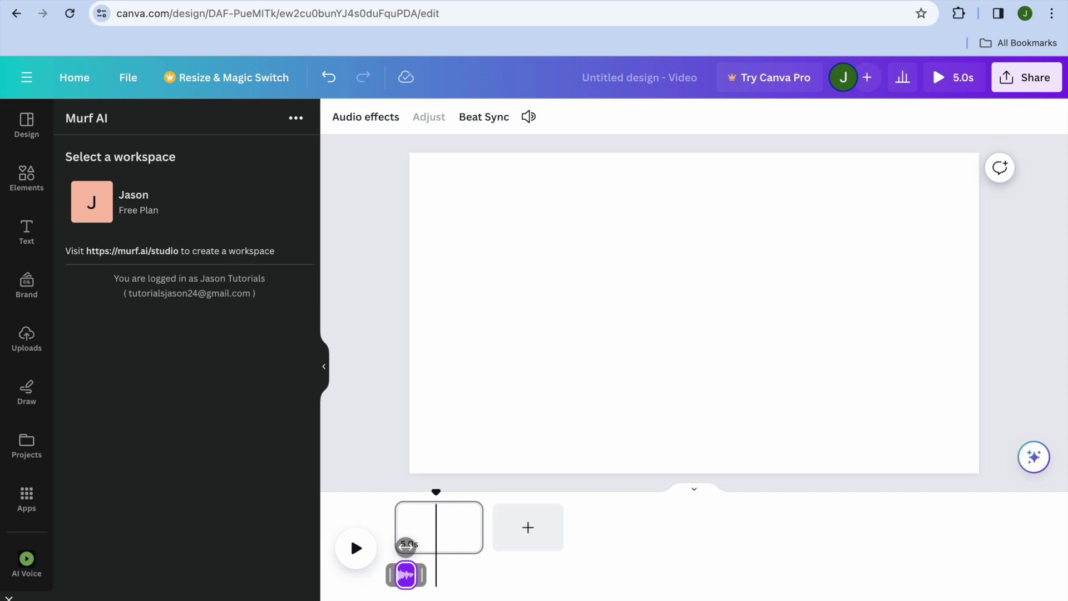
pyautogui.click(9, 597)
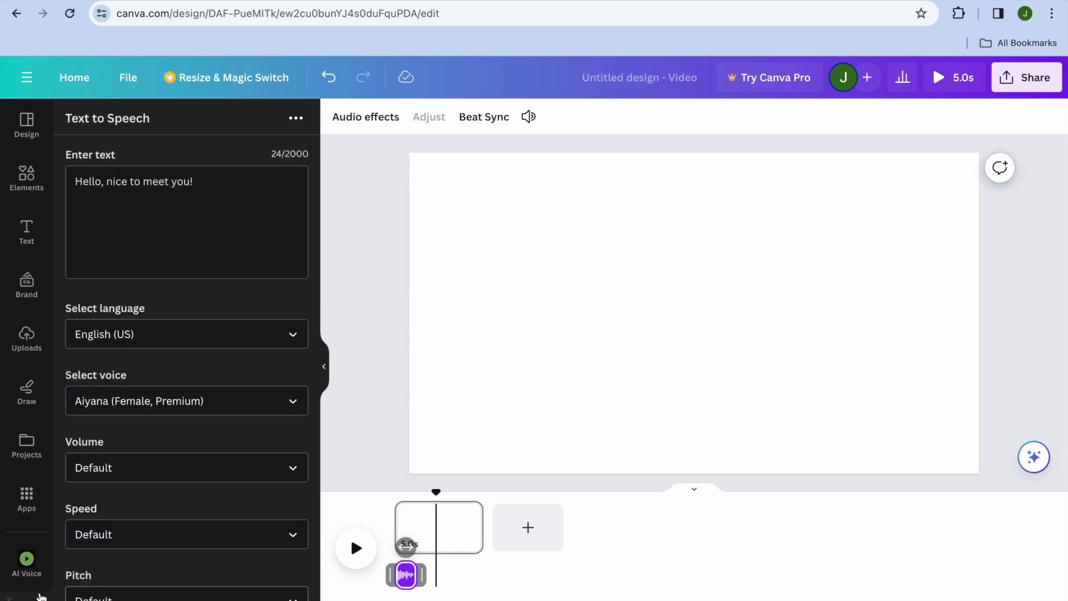
pyautogui.click(28, 497)
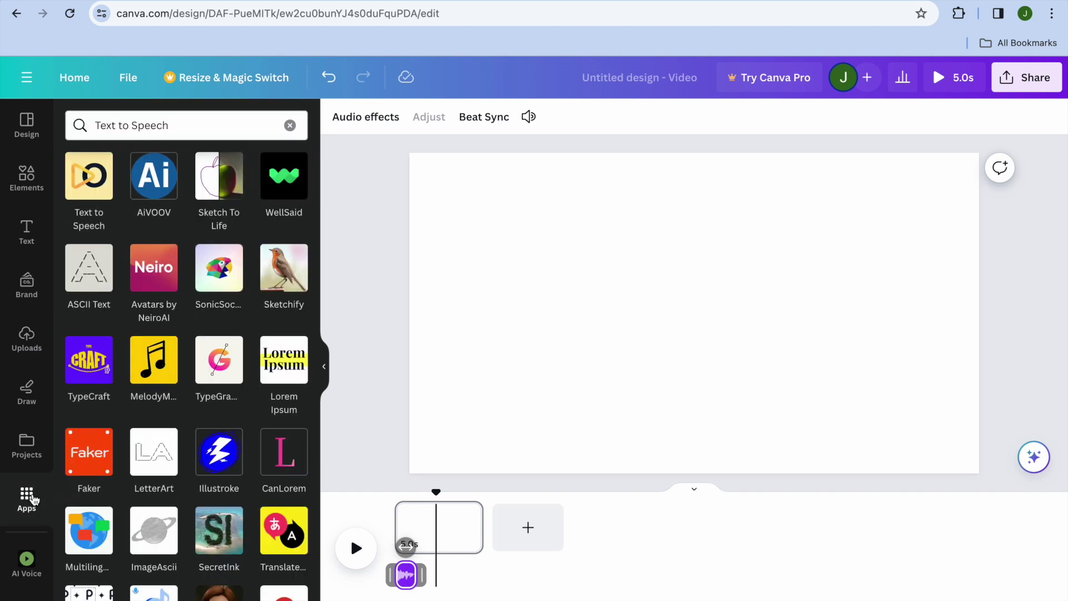